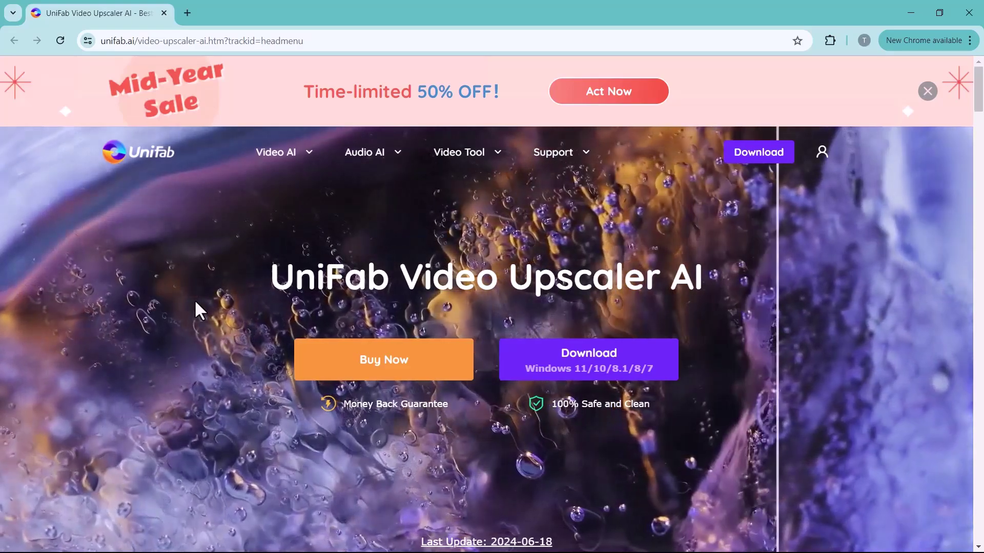
# Review the product feature sections, then start the Windows download of UniFab Video Upscaler AI.
pyautogui.scroll(-10, 170, 315)
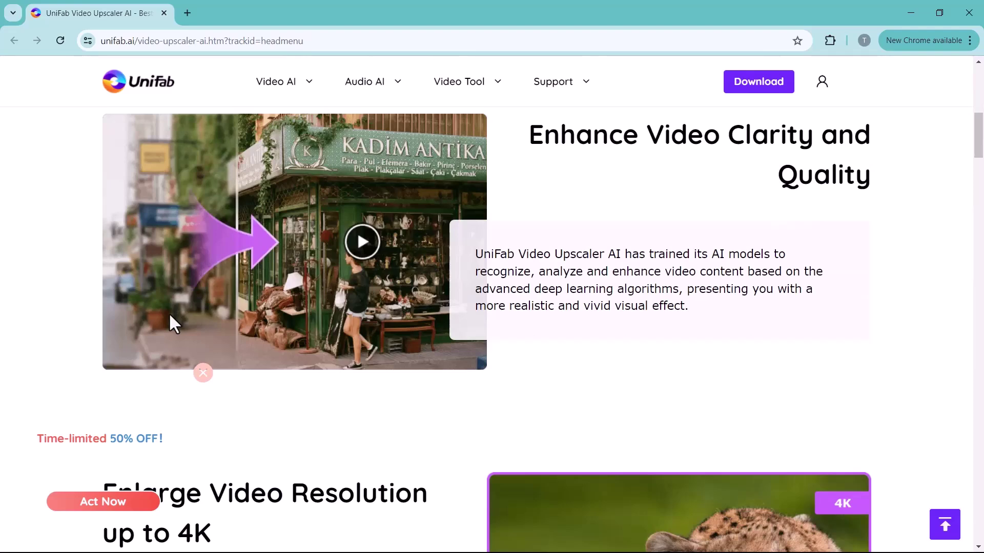
pyautogui.scroll(1, 168, 312)
pyautogui.scroll(-1, 168, 312)
pyautogui.scroll(-5, 169, 316)
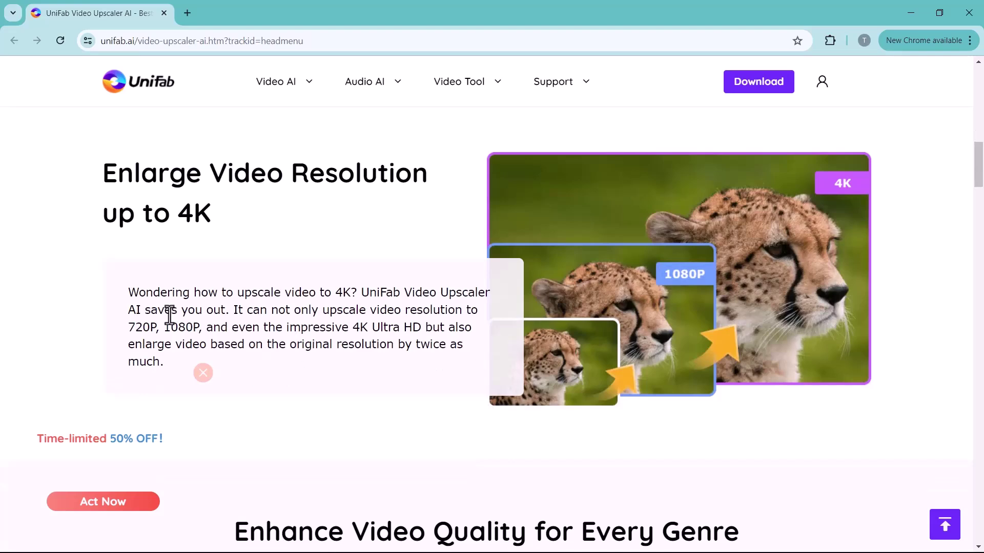
pyautogui.scroll(-5, 170, 316)
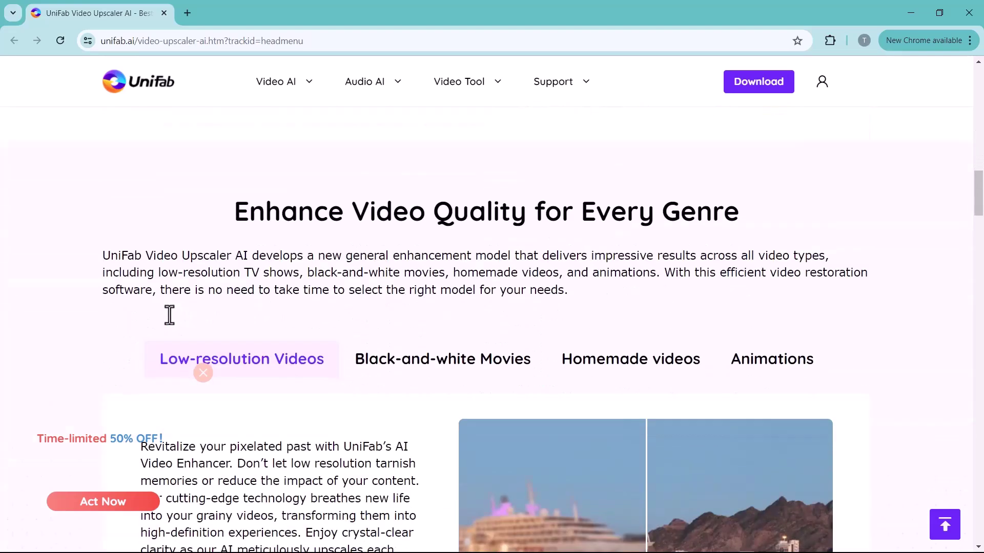
pyautogui.scroll(-2, 169, 315)
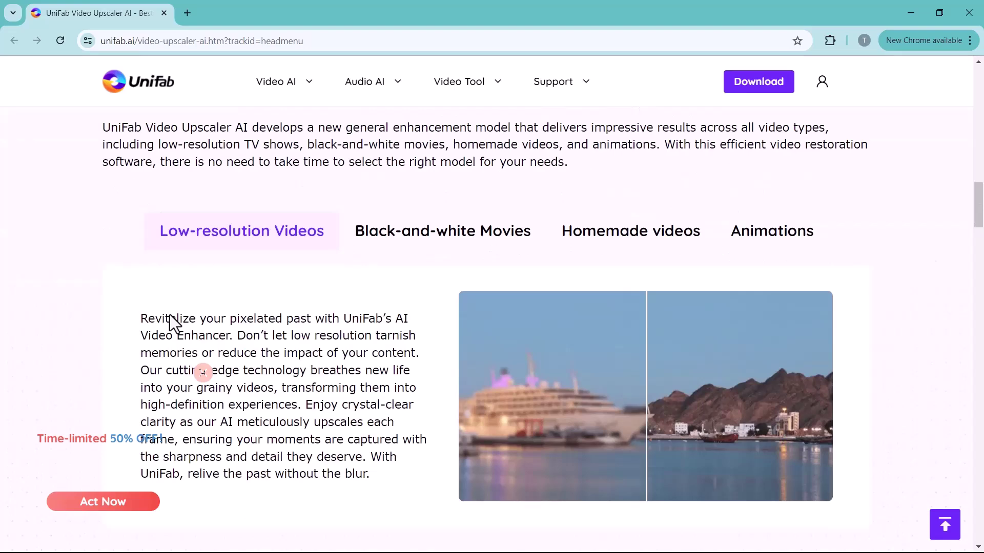
pyautogui.scroll(-7, 170, 316)
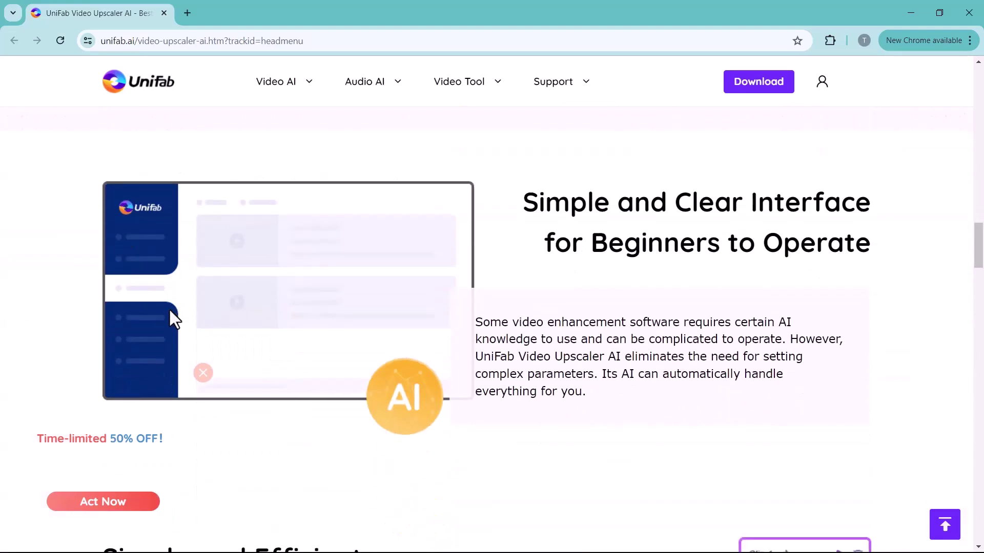
pyautogui.scroll(-7, 172, 319)
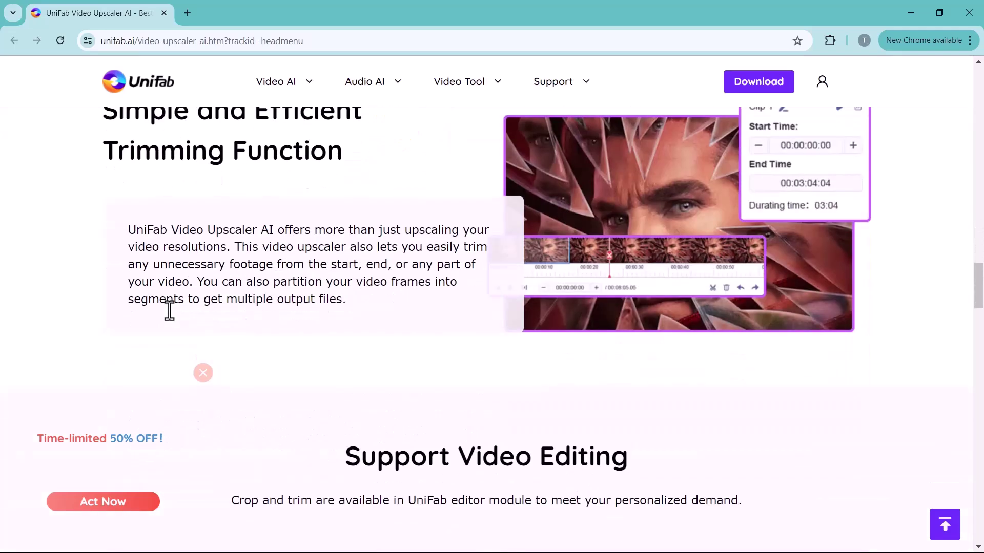
pyautogui.scroll(1, 170, 310)
pyautogui.scroll(-5, 169, 310)
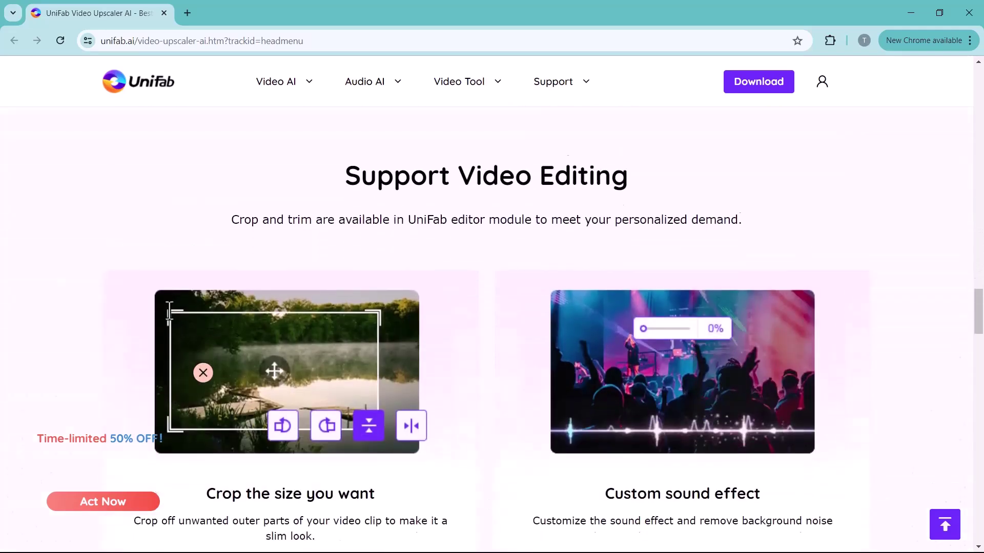
pyautogui.scroll(1, 169, 309)
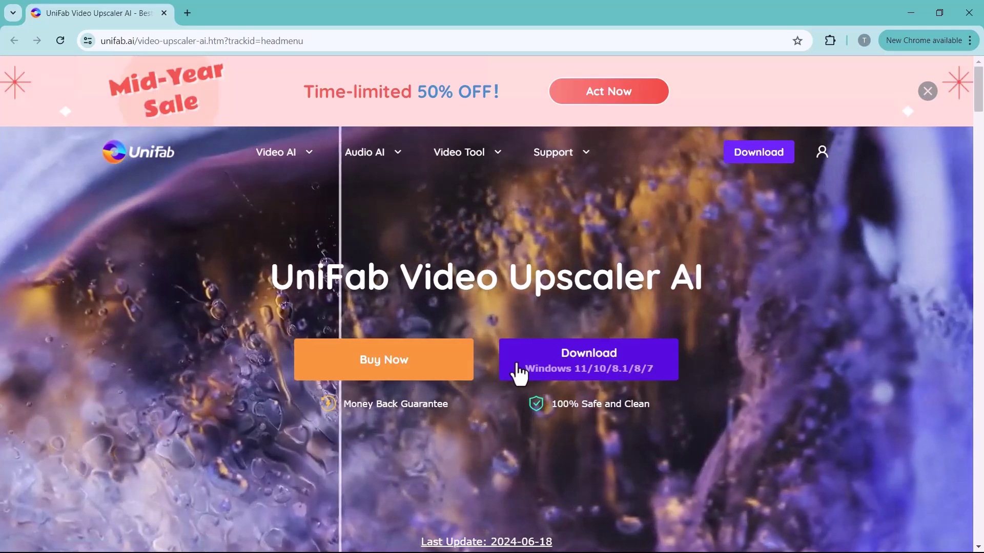
pyautogui.click(589, 366)
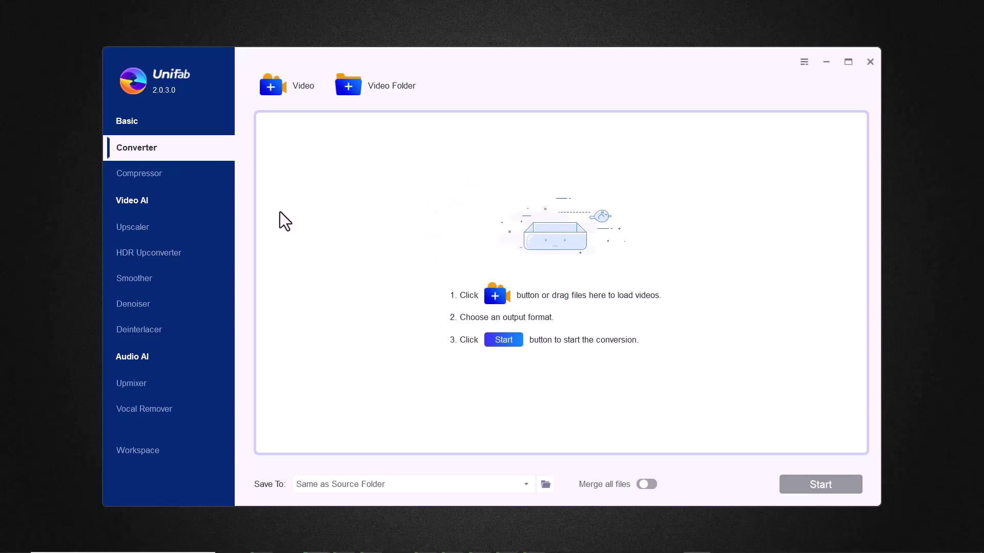
# Switch from the Converter to the Compressor module in the sidebar.
pyautogui.click(143, 174)
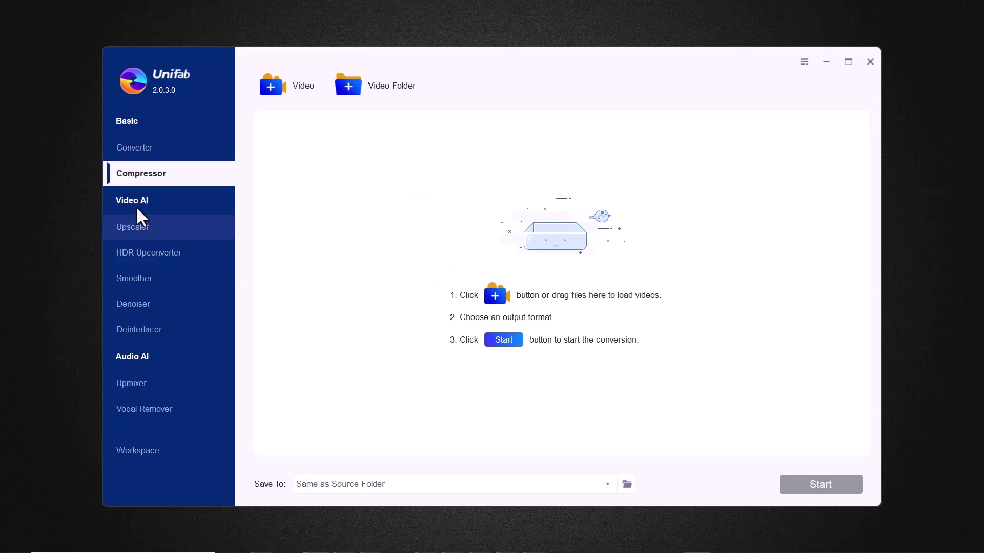
# Load the 240p clip 5617143-sd_426_240_25fps into the Upscaler, keeping 1080p MP4 output.
pyautogui.click(119, 233)
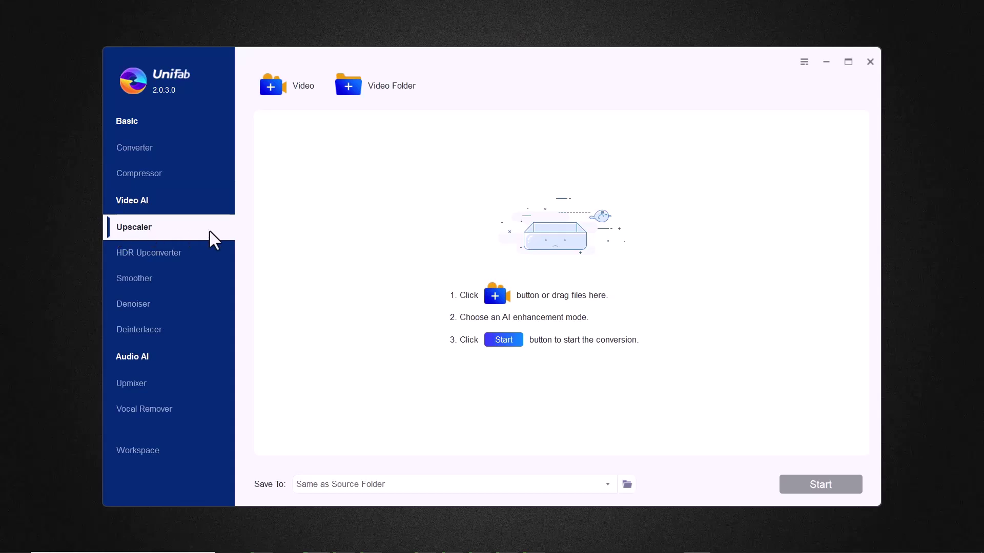
pyautogui.click(487, 291)
pyautogui.click(254, 176)
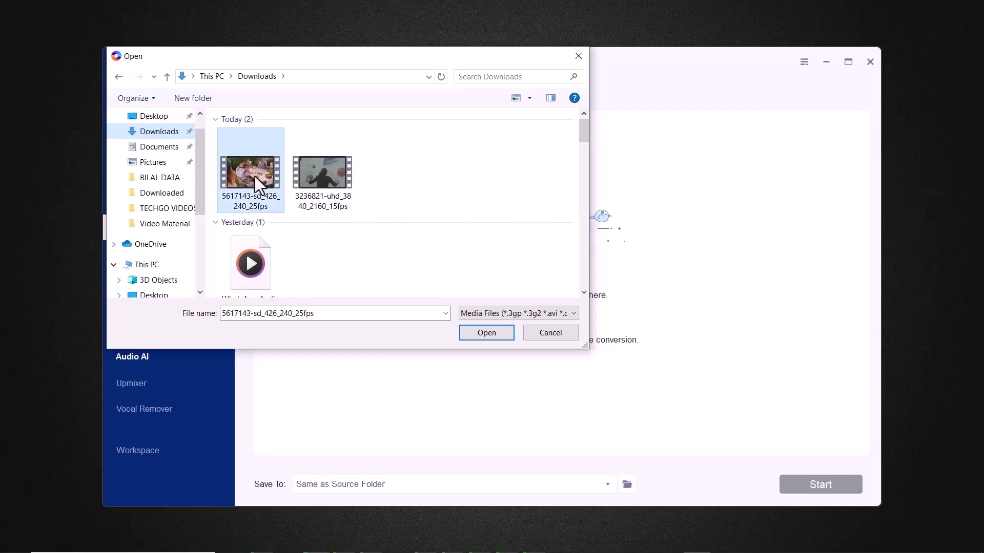
pyautogui.click(506, 331)
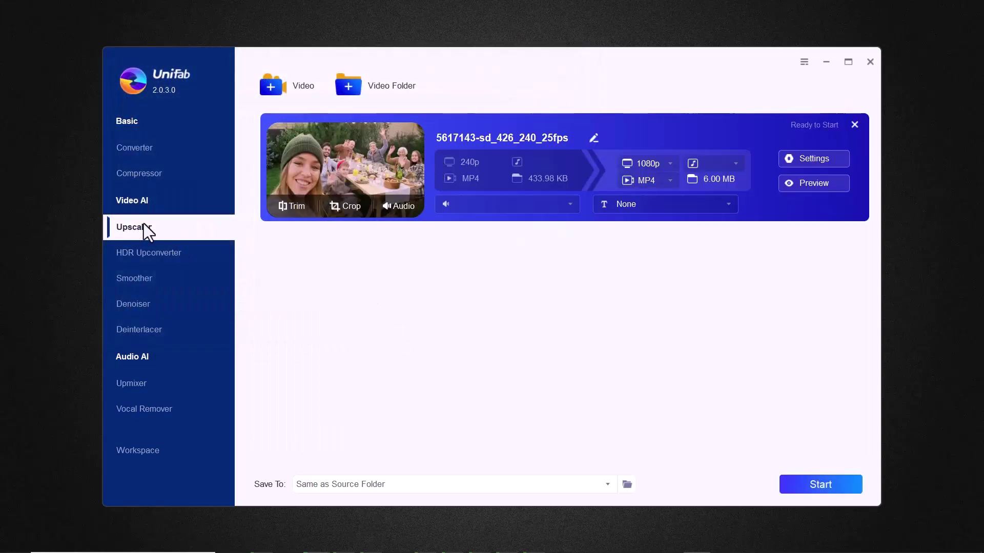
pyautogui.moveTo(337, 207)
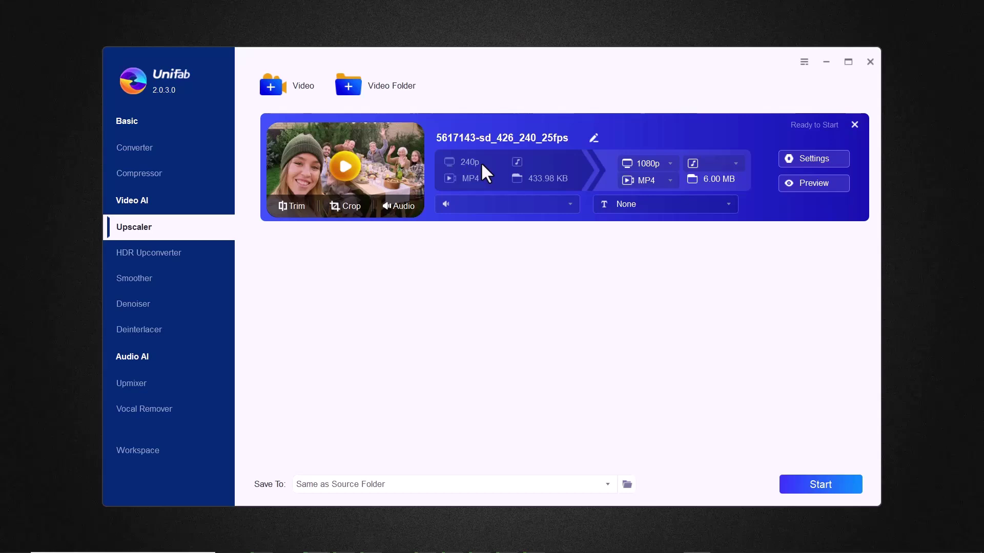
pyautogui.click(643, 162)
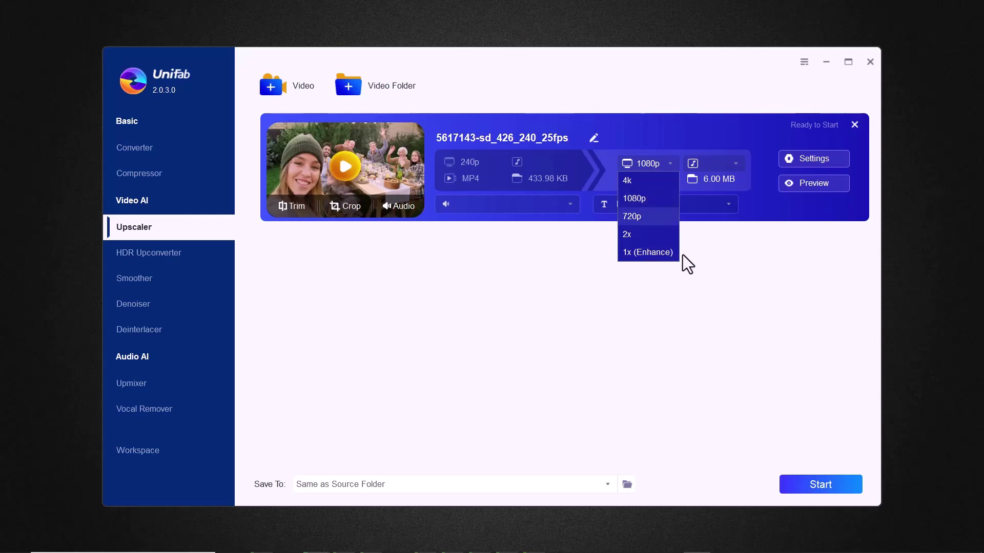
pyautogui.click(603, 303)
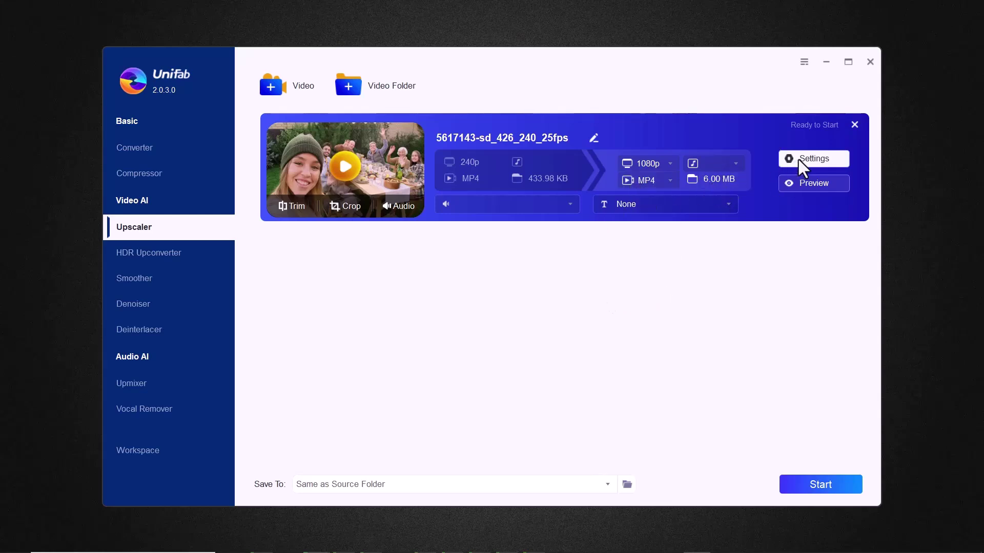
# Confirm 1080p resolution in the enlarge settings and start upscaling the 240p clip.
pyautogui.click(824, 157)
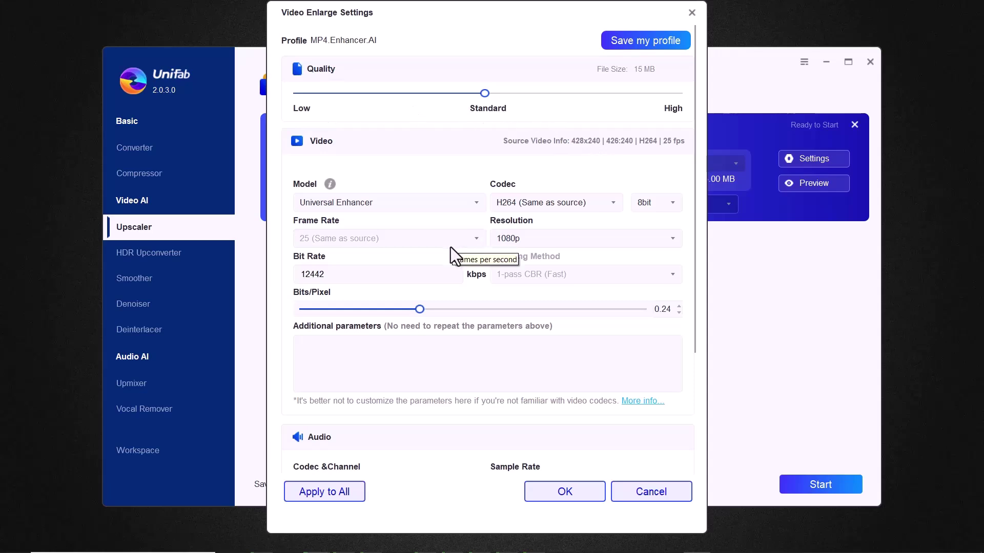
pyautogui.click(549, 240)
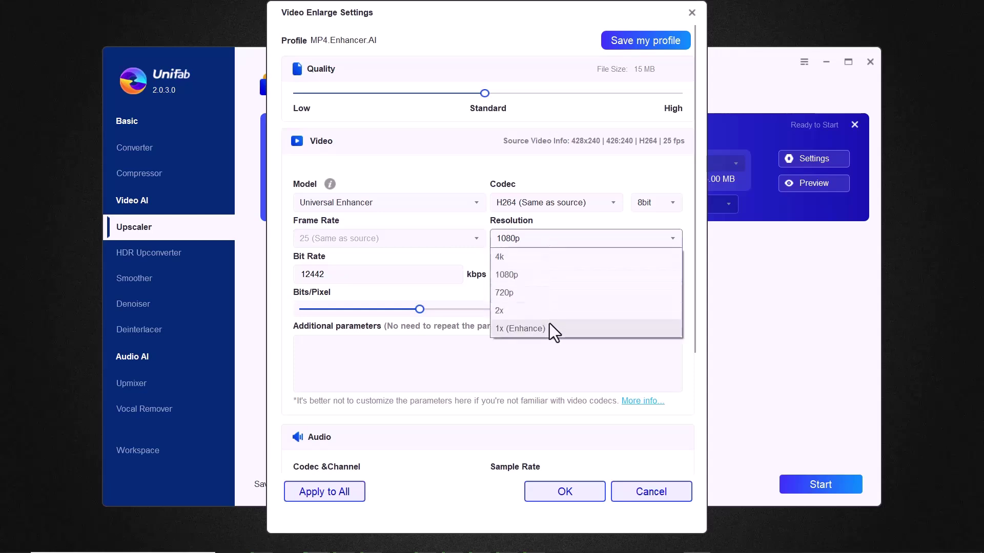
pyautogui.click(477, 289)
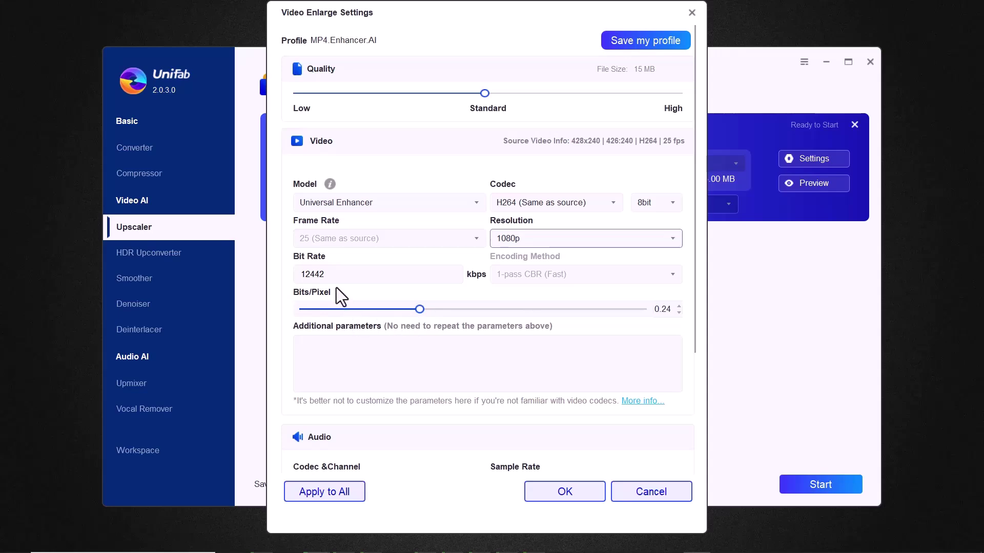
pyautogui.scroll(-4, 434, 338)
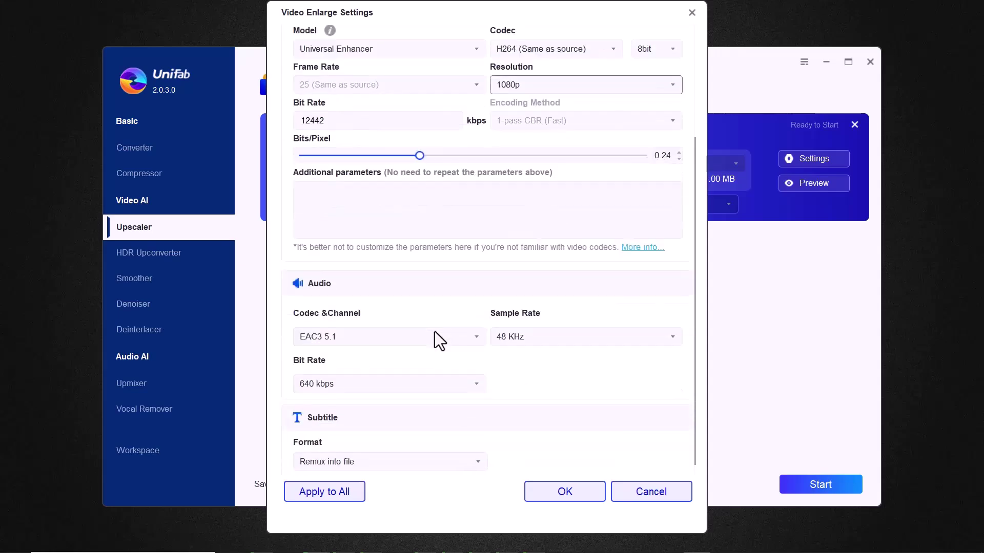
pyautogui.click(613, 492)
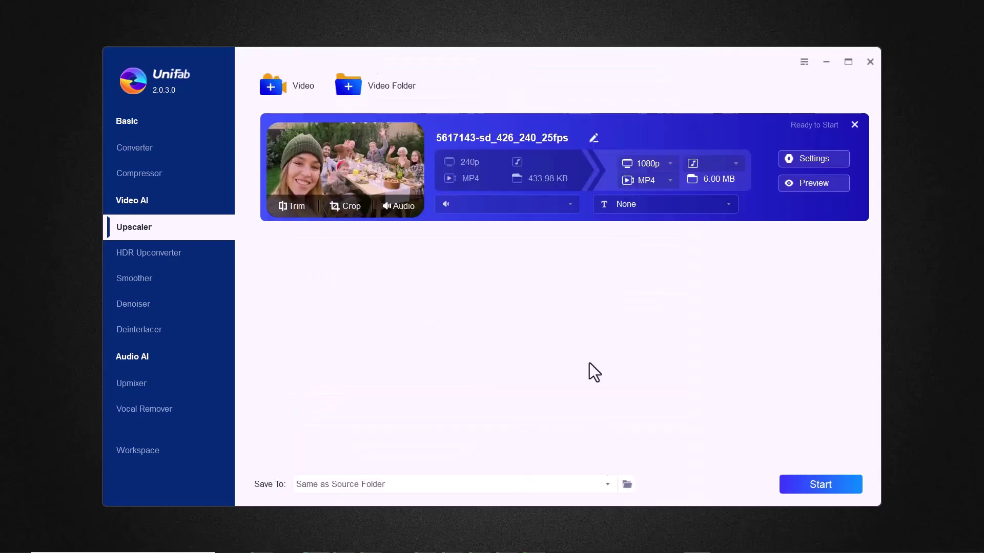
pyautogui.click(825, 485)
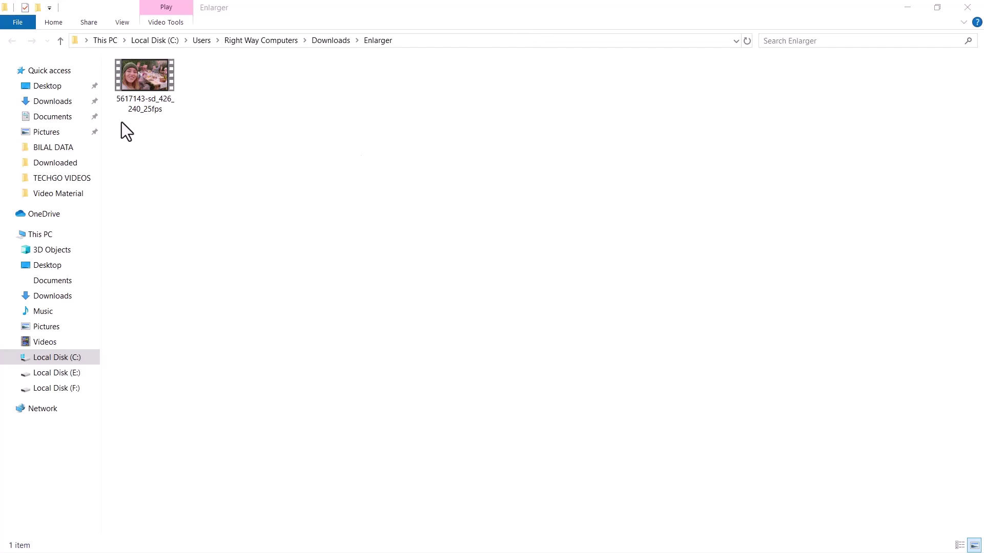
# Play the upscaled 5617143-sd_426_240_25fps video next to the original for comparison.
pyautogui.doubleClick(152, 95)
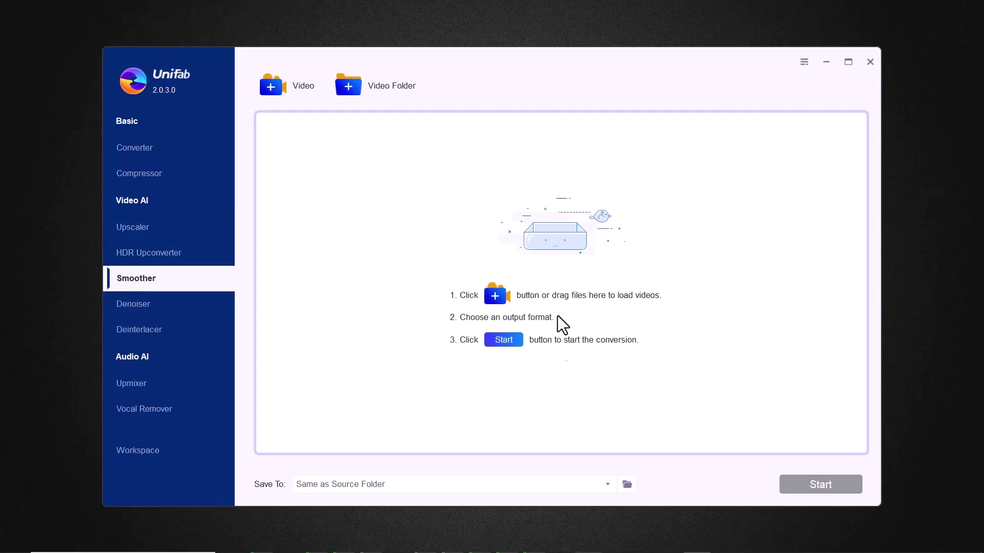
# Load the 5607624-sd_426_240_24fps beach clip into Smoother and start converting it to 71.928 fps.
pyautogui.click(505, 339)
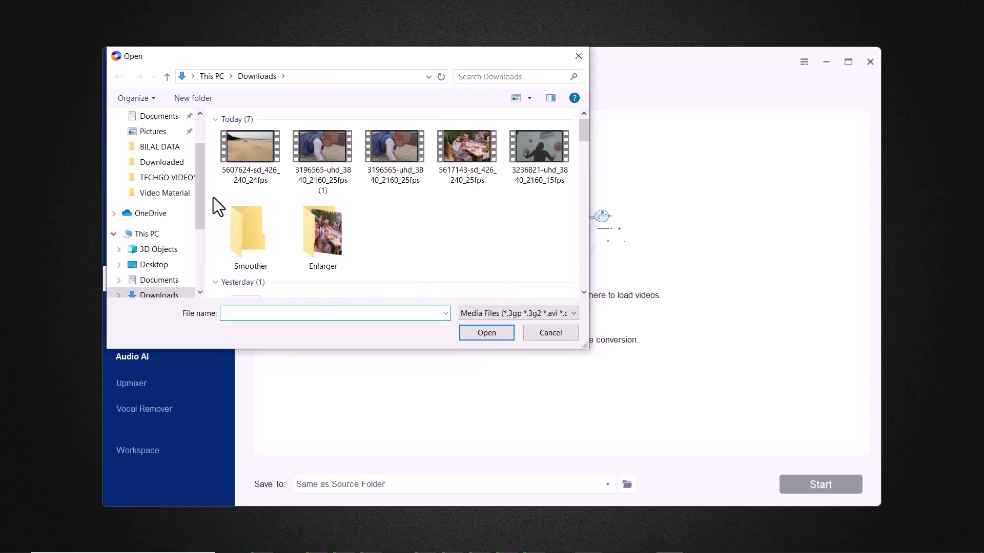
pyautogui.click(251, 154)
pyautogui.click(487, 333)
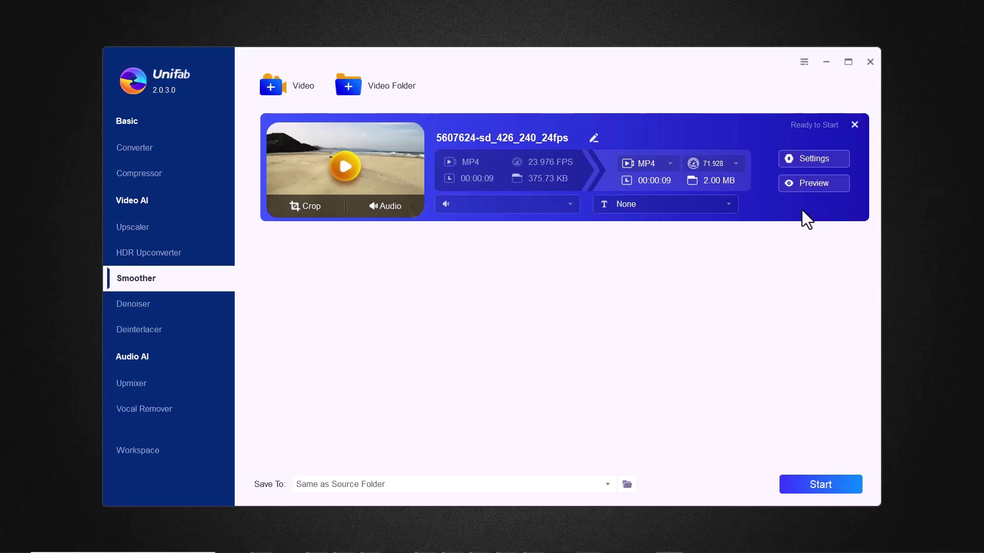
pyautogui.click(831, 485)
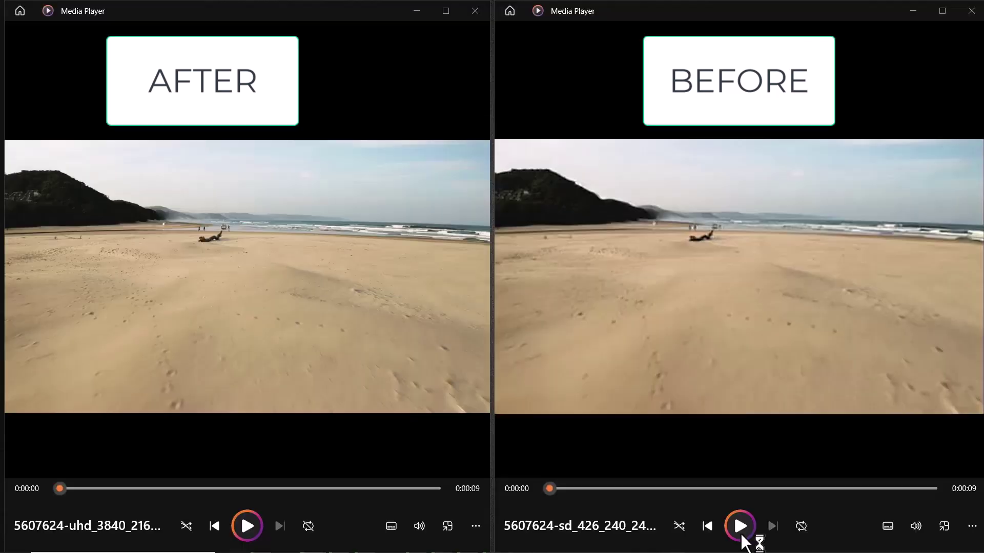
# Play the smoothed beach clip and the original side by side.
pyautogui.click(740, 527)
pyautogui.click(247, 527)
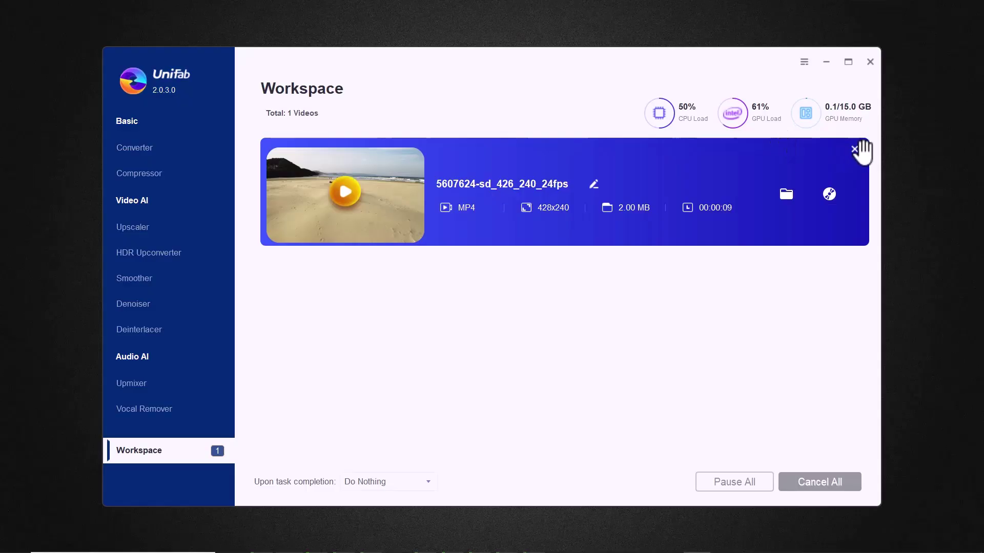
# Remove the finished task and start denoising the 4292327-sd_960_540_18fps park clip.
pyautogui.click(854, 149)
pyautogui.click(528, 310)
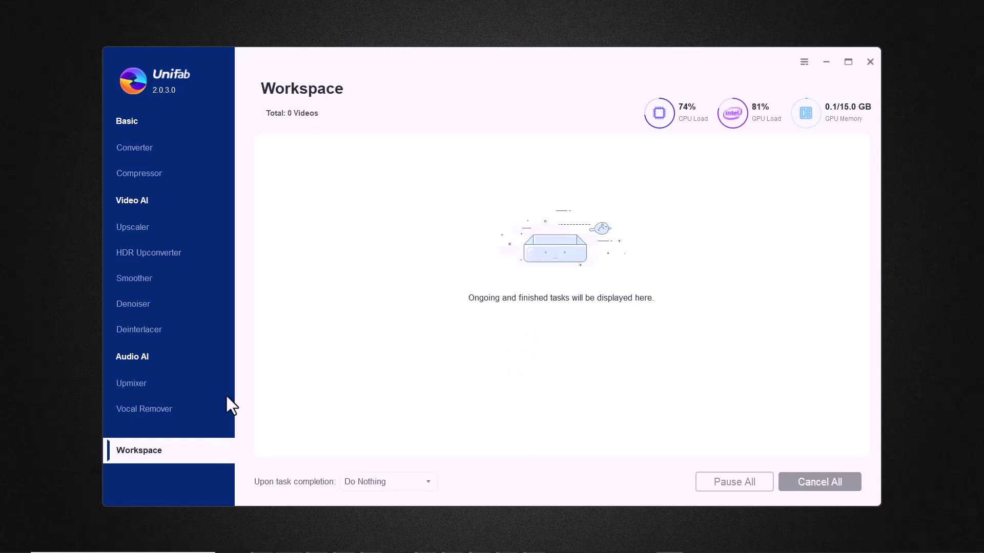
pyautogui.click(136, 305)
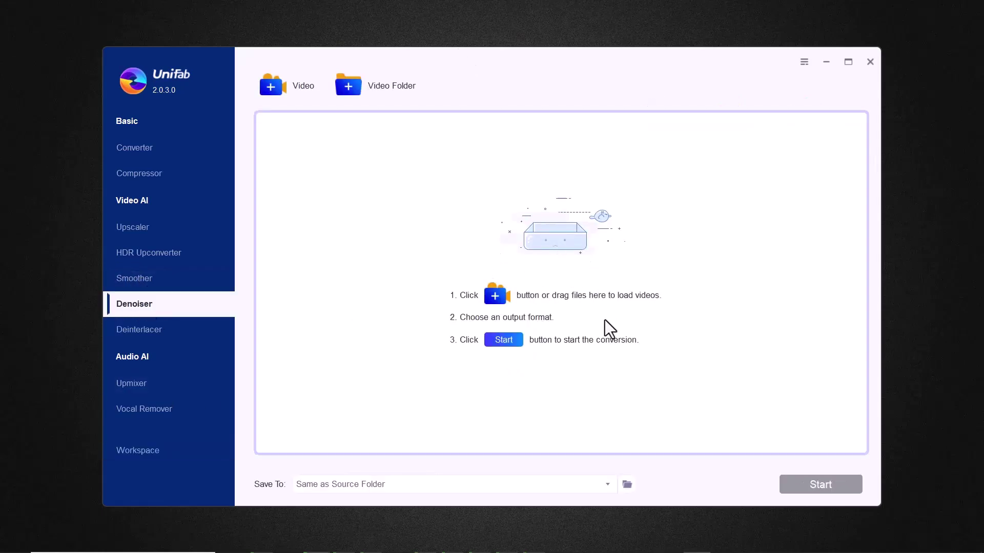
pyautogui.click(553, 279)
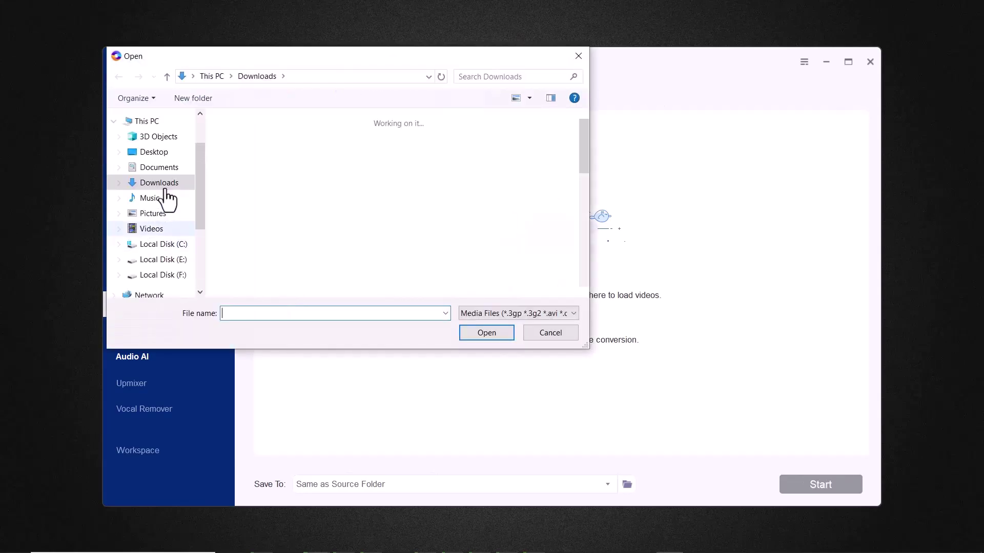
pyautogui.click(282, 177)
pyautogui.click(493, 337)
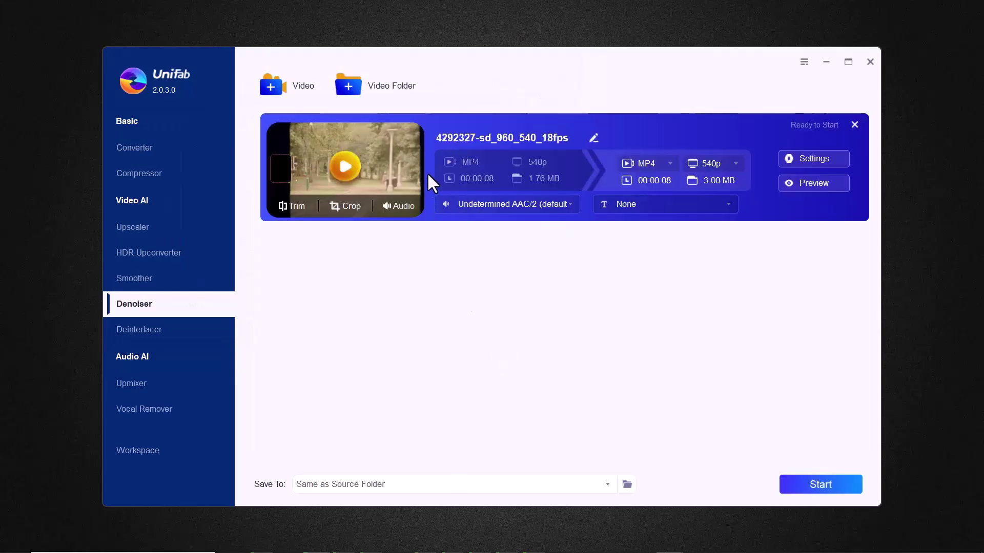
pyautogui.click(820, 484)
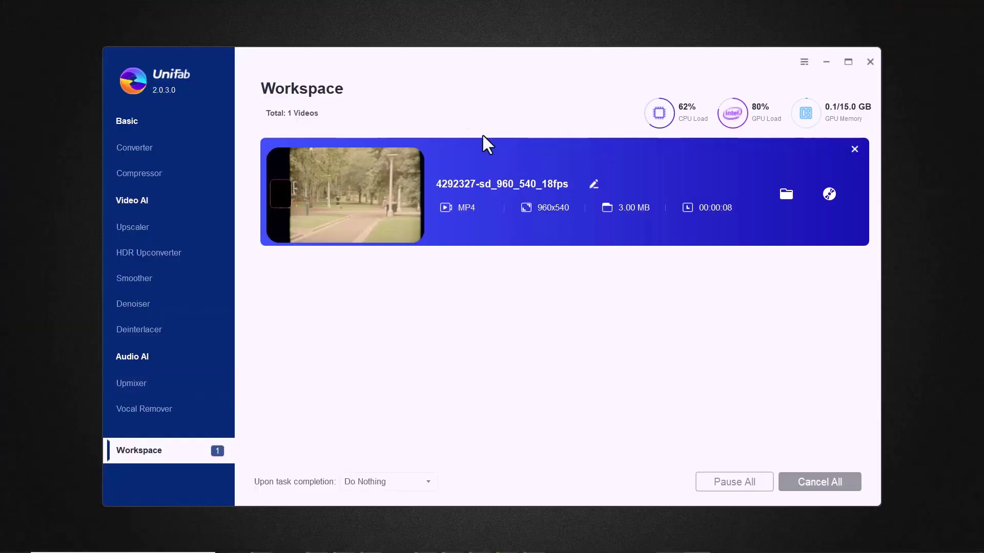
# Browse the Deinterlacer and Upmixer modules, ending on the Vocal Remover.
pyautogui.click(163, 328)
pyautogui.click(170, 381)
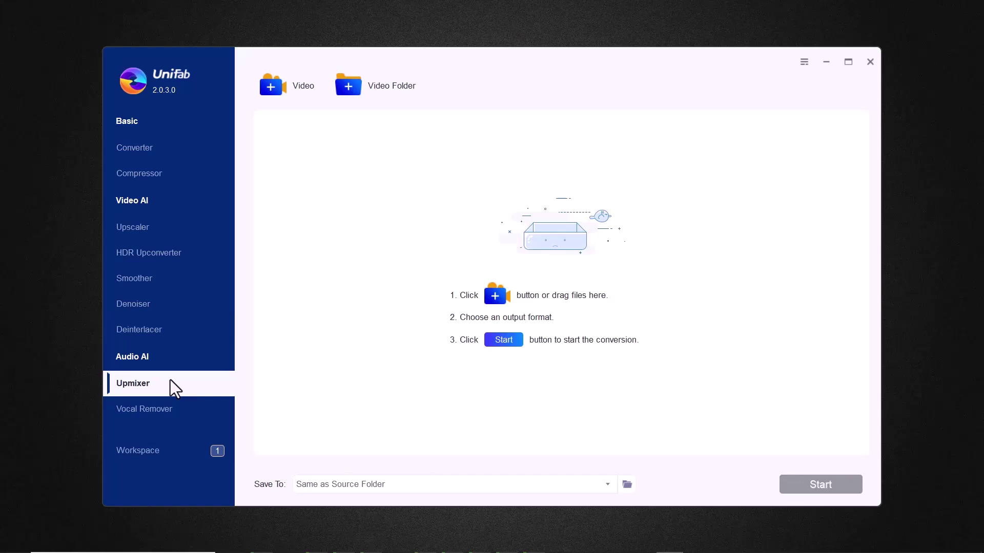
pyautogui.click(186, 407)
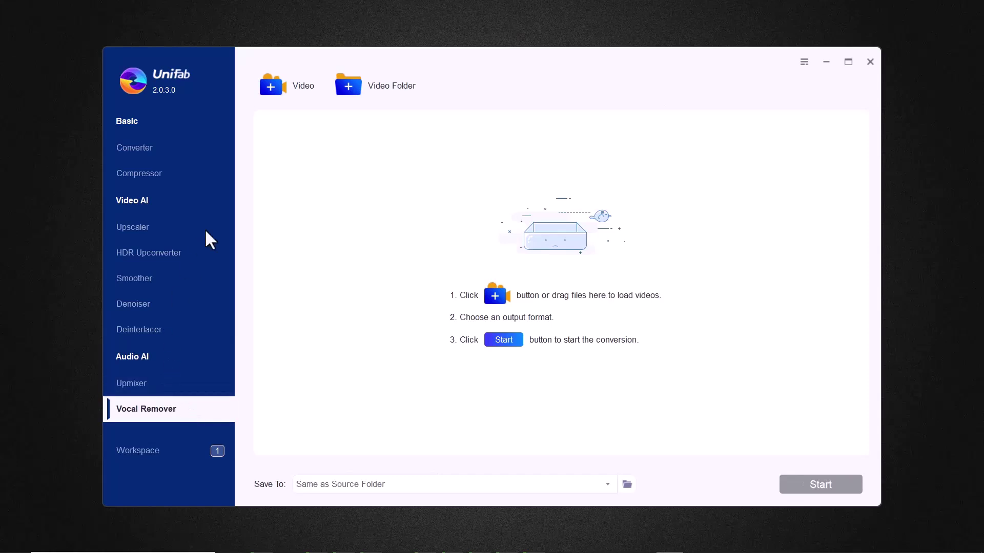